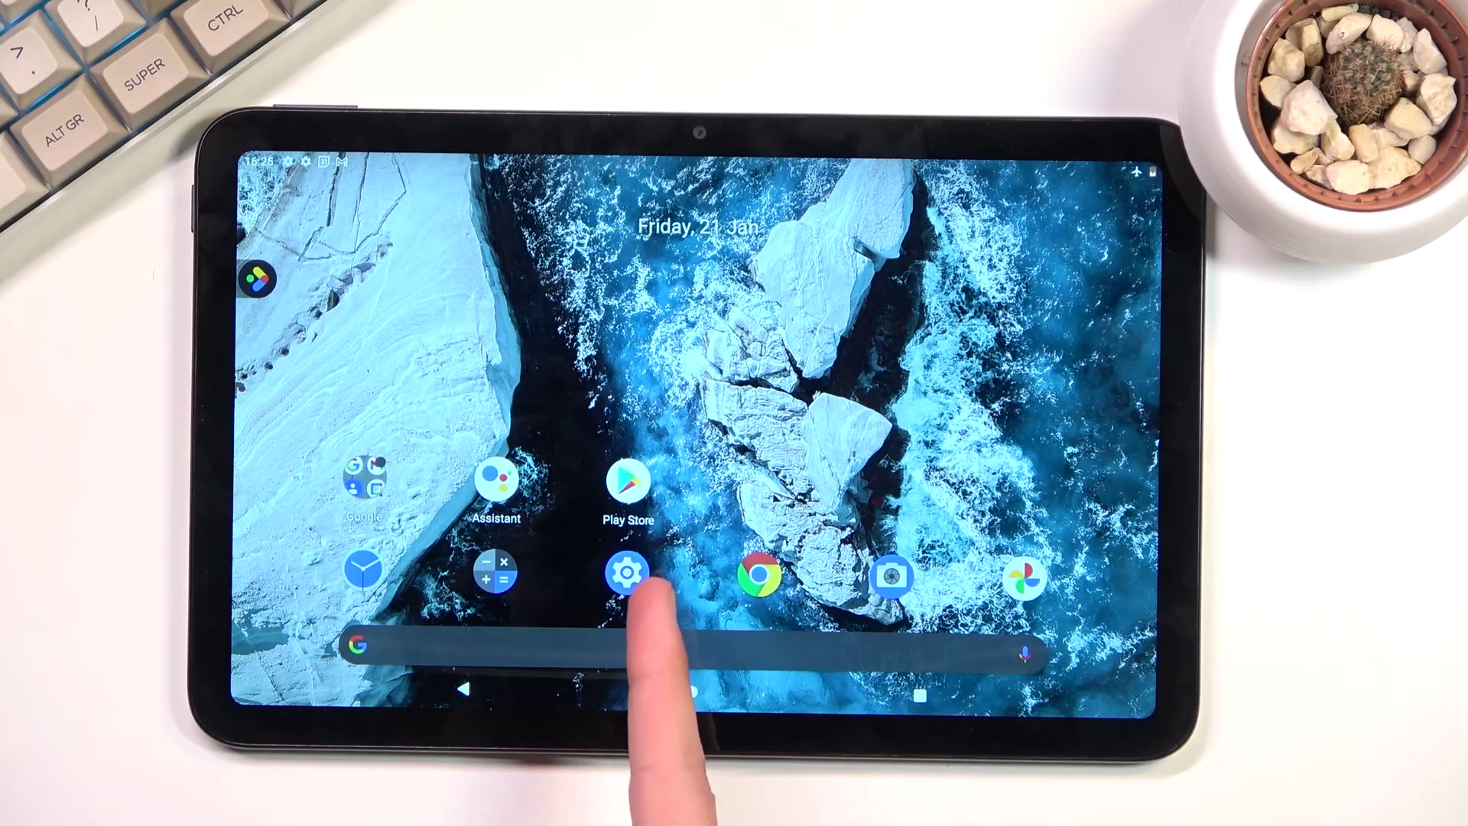
Navigate through System and Advanced to reach Reset options.
left_click(628, 484)
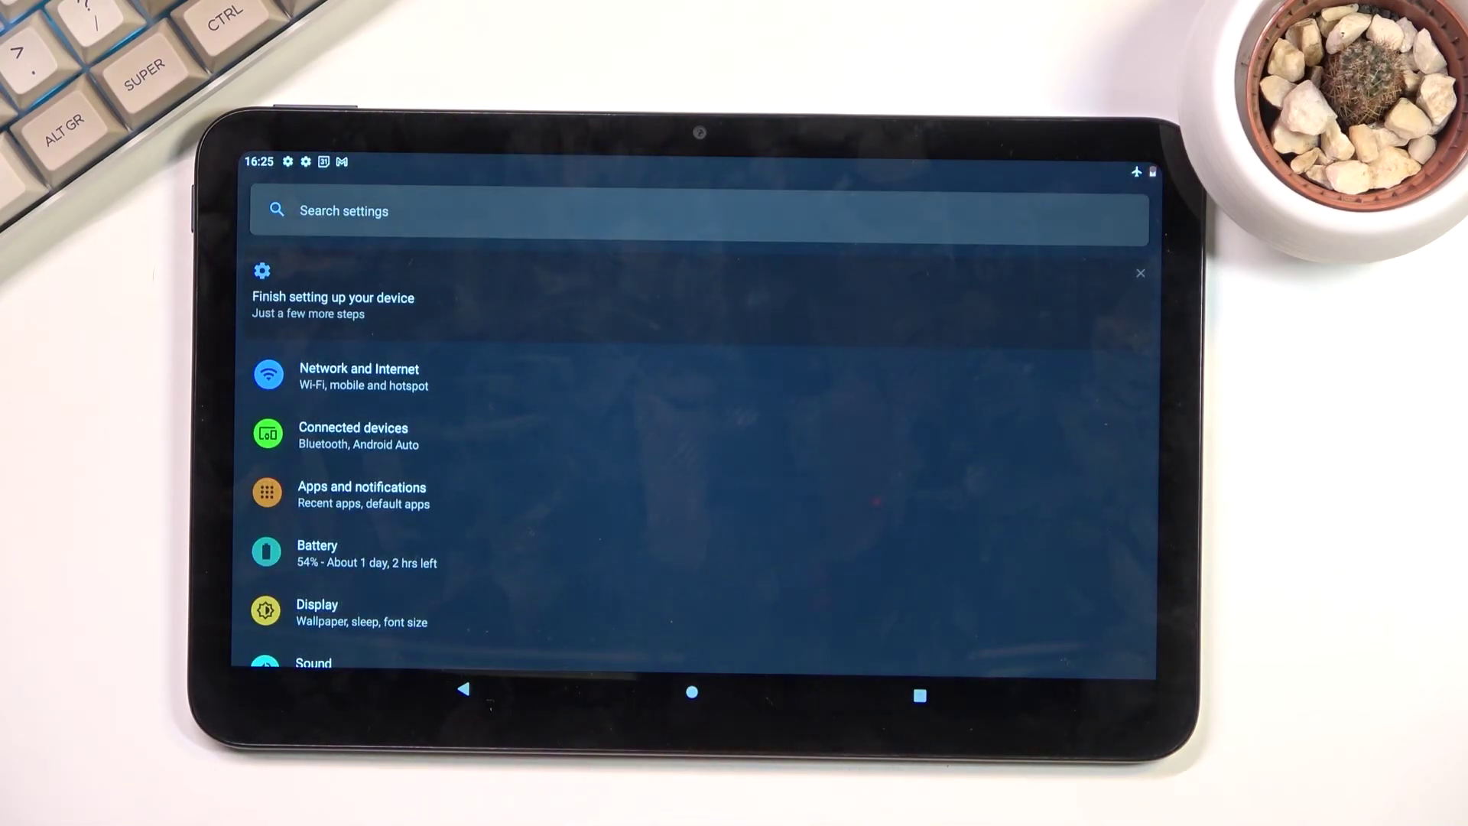
scroll(803, 482, "down", 5)
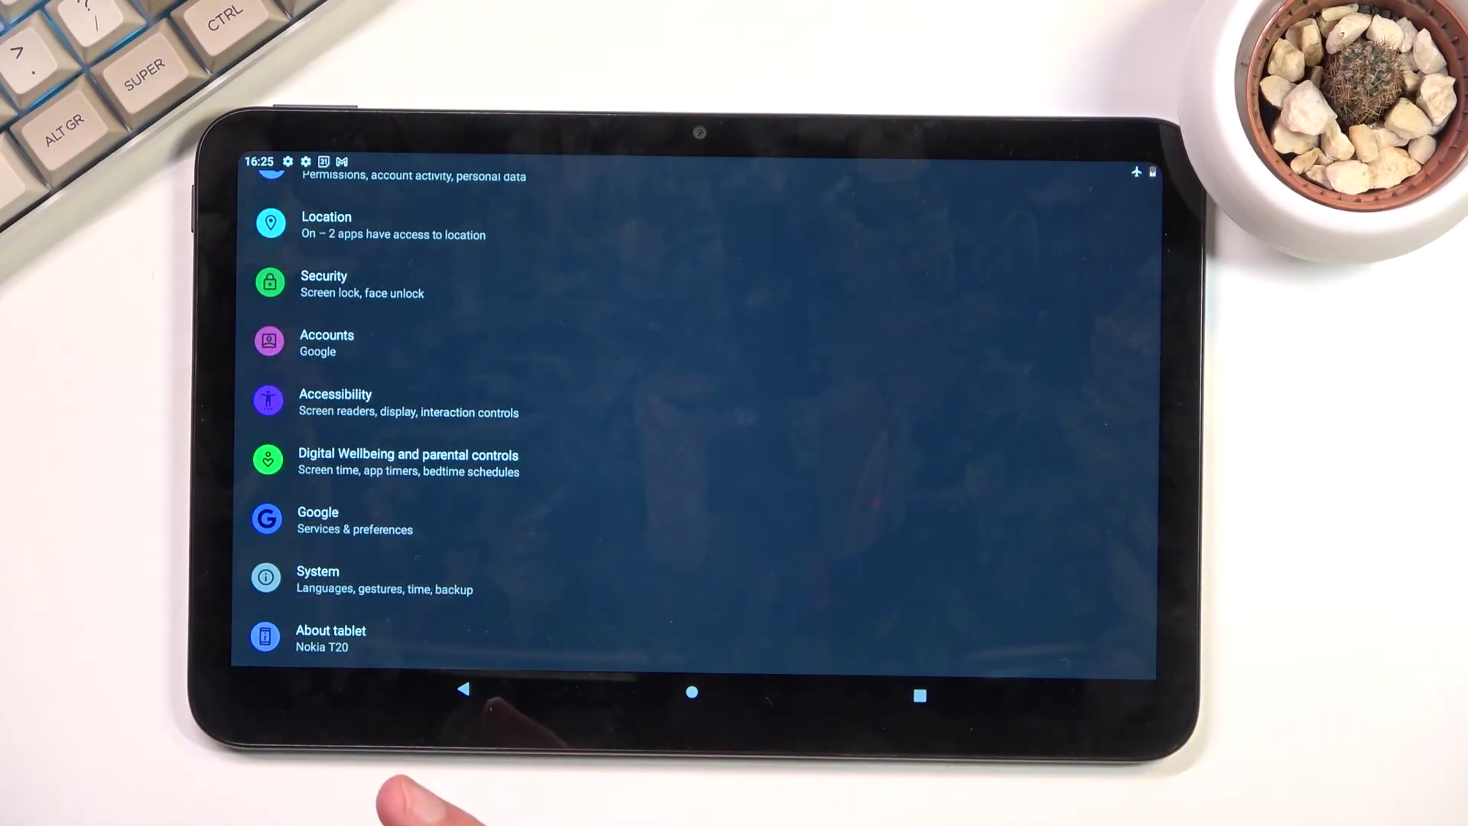
left_click(396, 584)
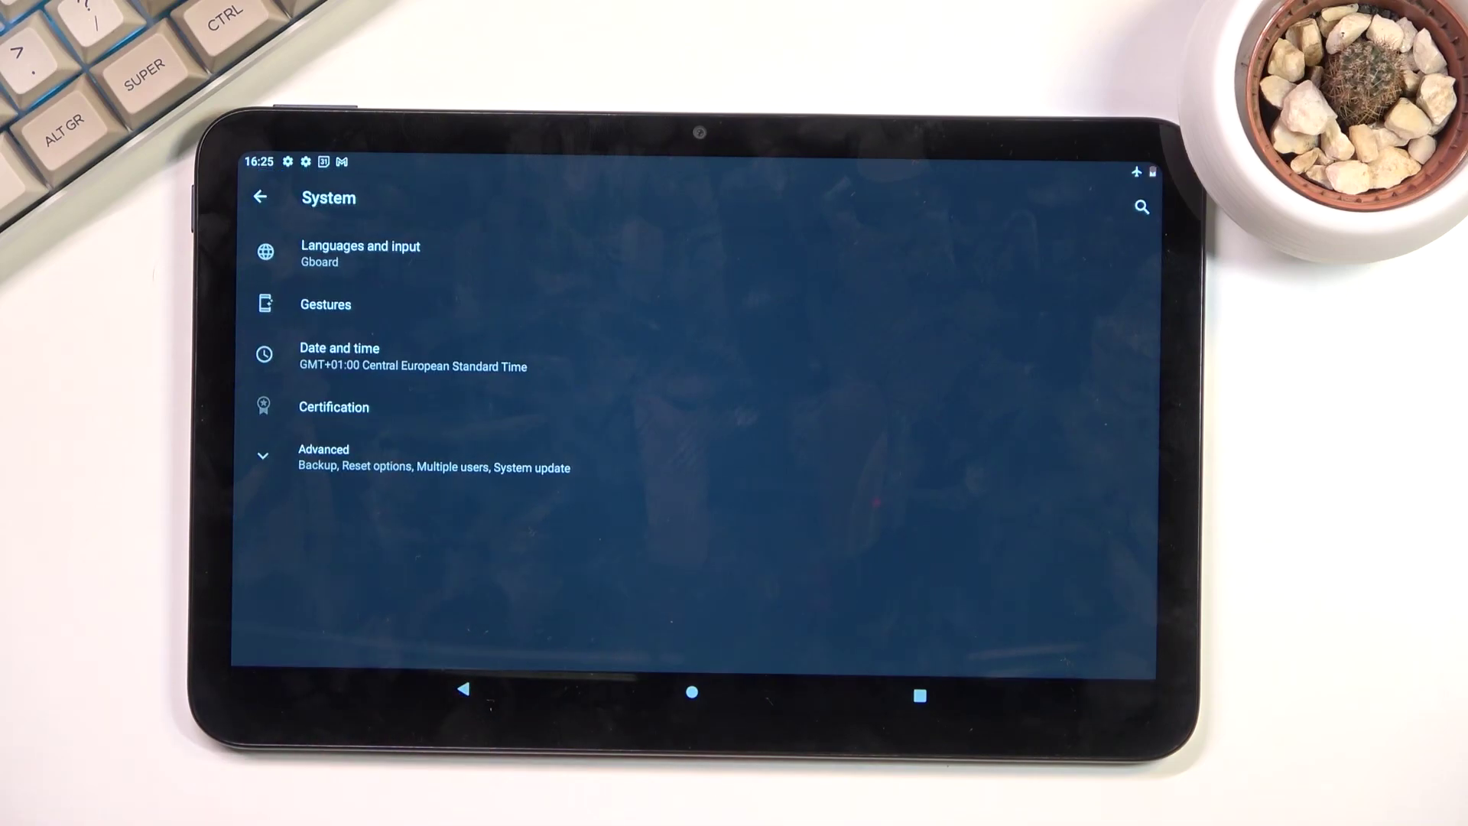
left_click(431, 457)
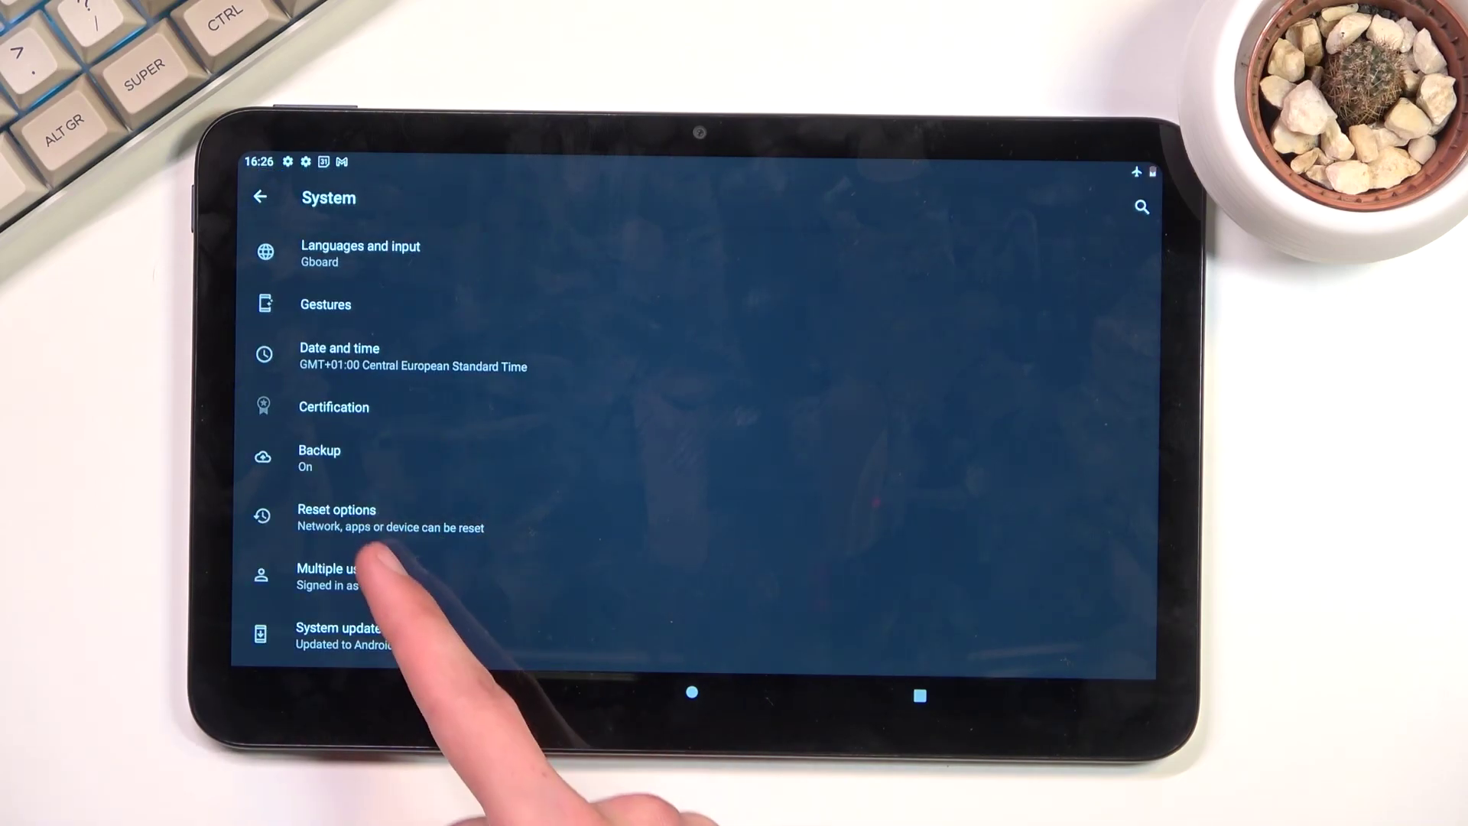
left_click(345, 516)
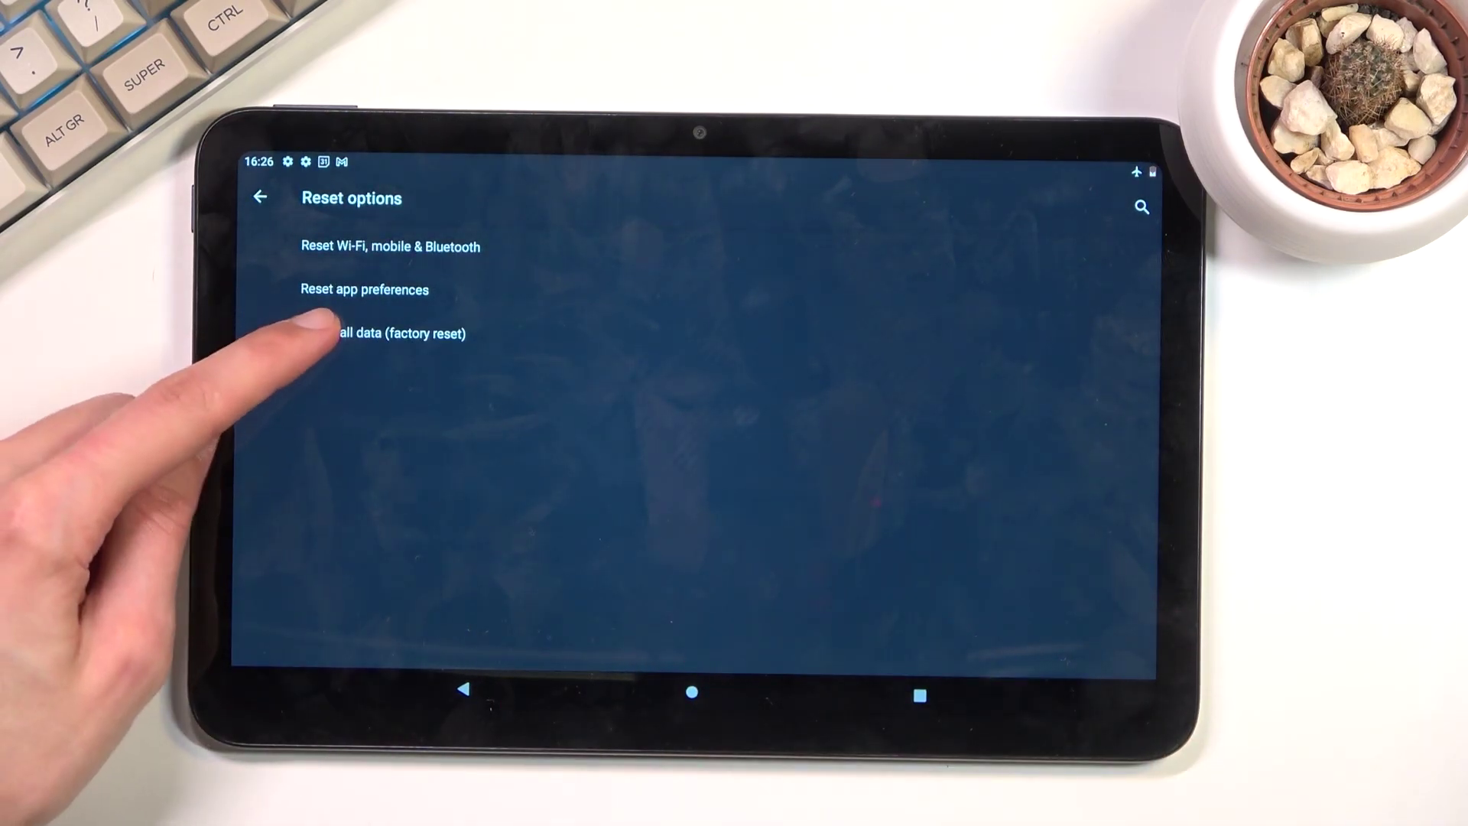
Choose 'Erase all data (factory reset)' to show what will be wiped.
left_click(344, 333)
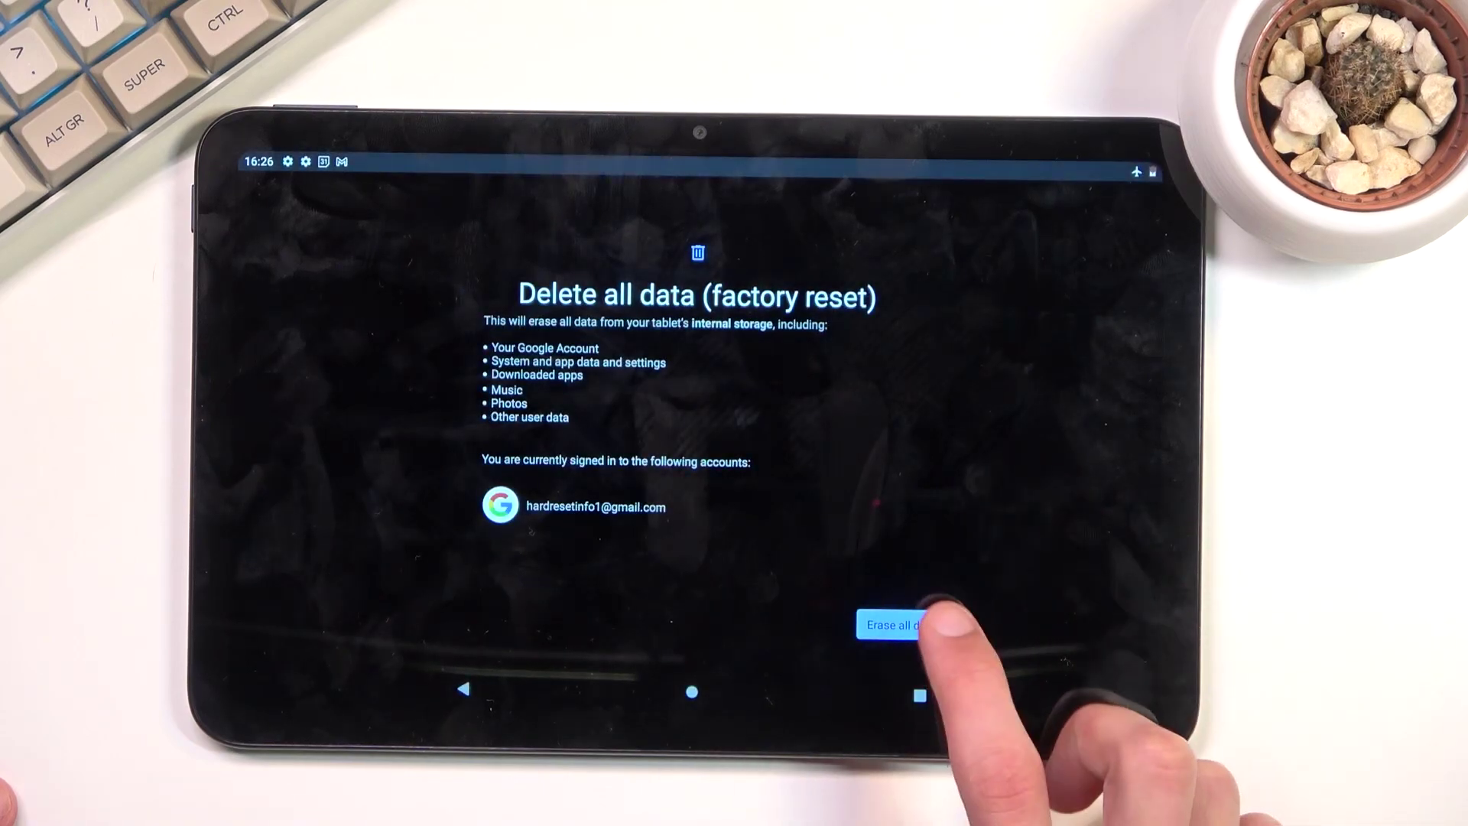
Confirm 'Erase all data' twice so the tablet begins wiping and restarting.
left_click(901, 624)
left_click(900, 624)
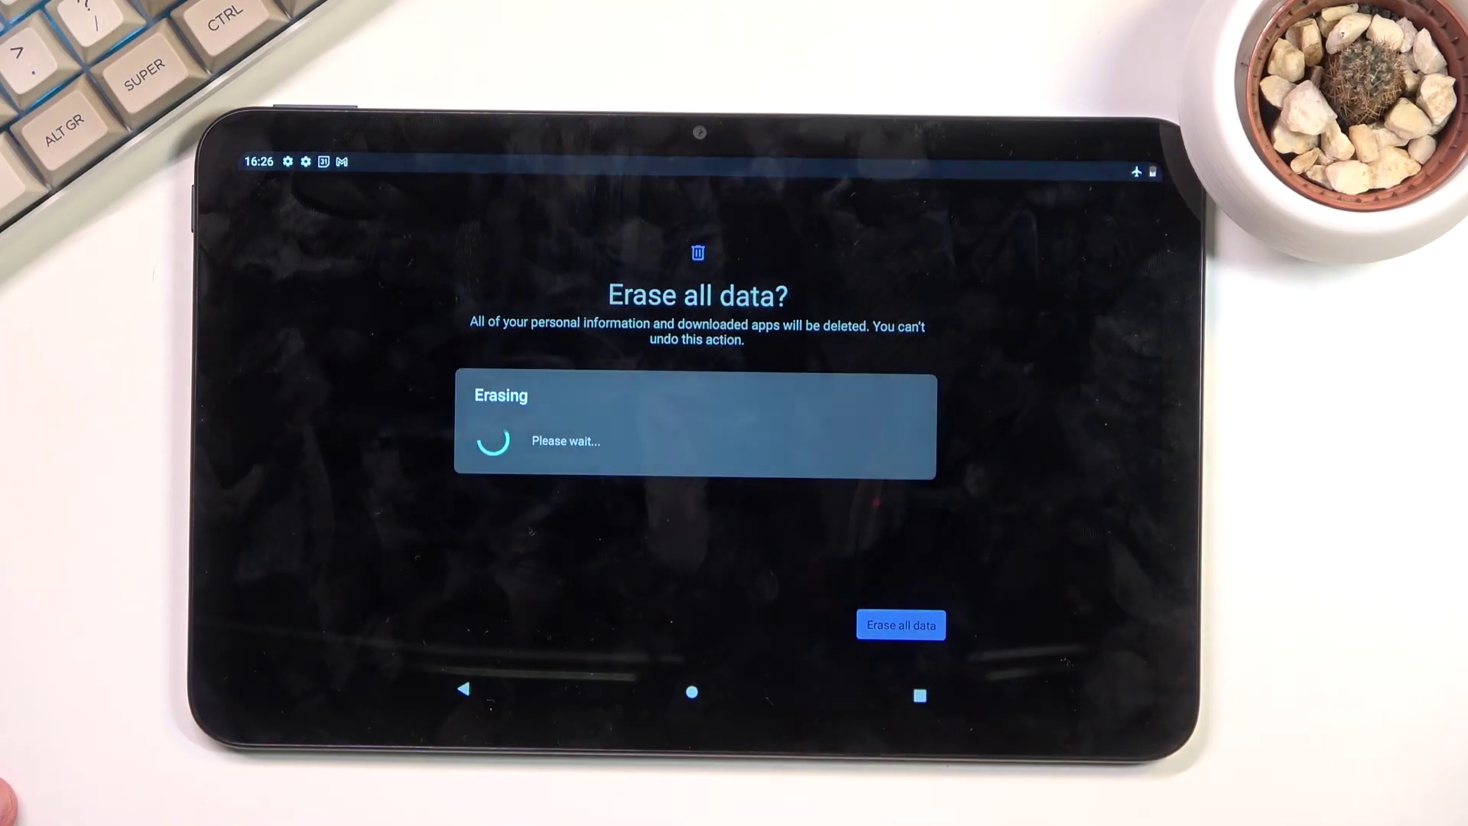